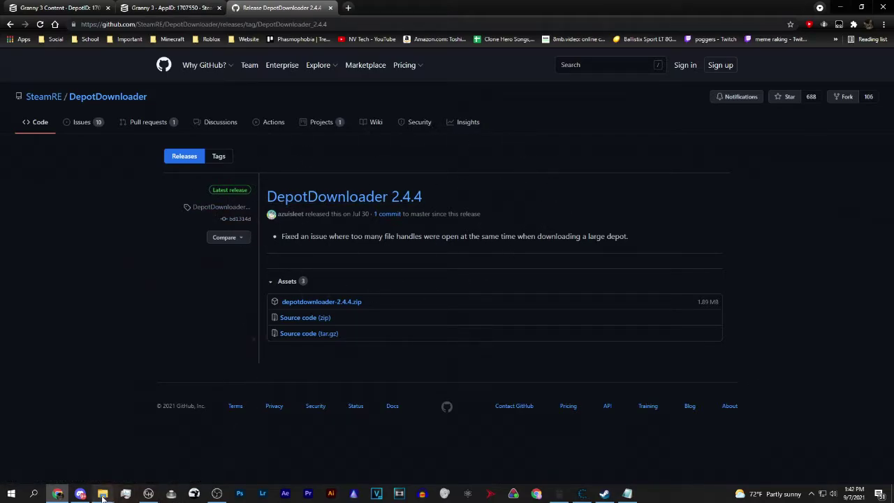
Bring the DEPOT DOWNLOADER folder and the other open folder windows back to the front.
{"action": "mouse_move", "coordinate": [103, 494]}
{"action": "left_click", "coordinate": [86, 462]}
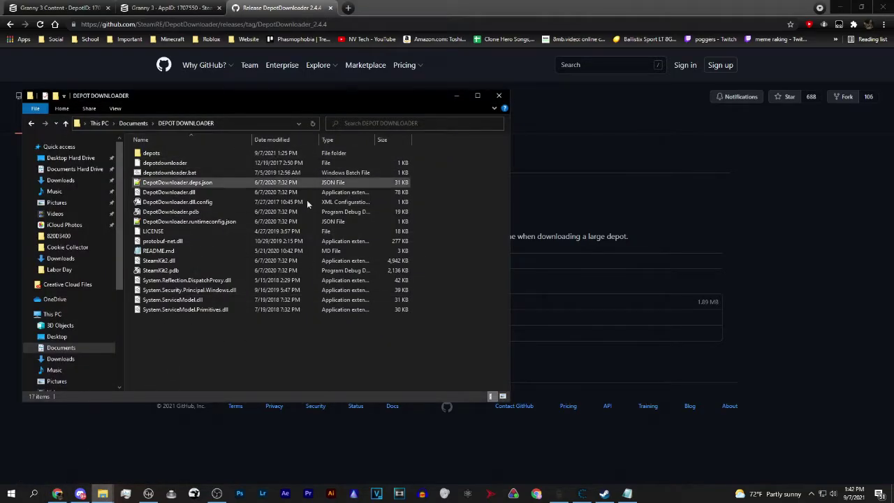
{"action": "key", "text": "alt+Tab"}
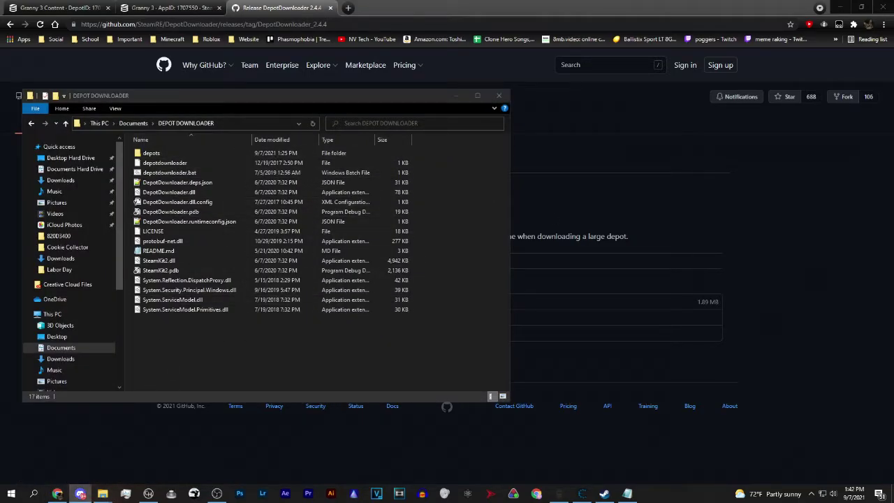
{"action": "left_click", "coordinate": [819, 301]}
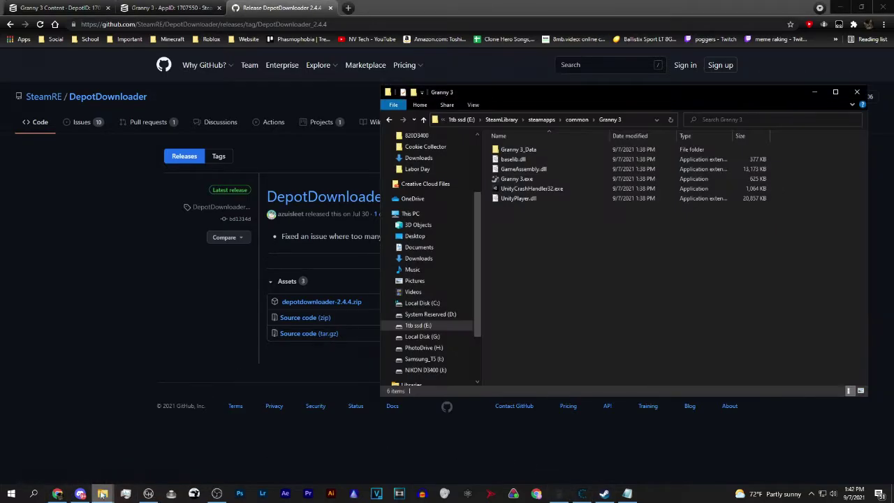
{"action": "left_click", "coordinate": [59, 448]}
{"action": "left_click", "coordinate": [629, 273]}
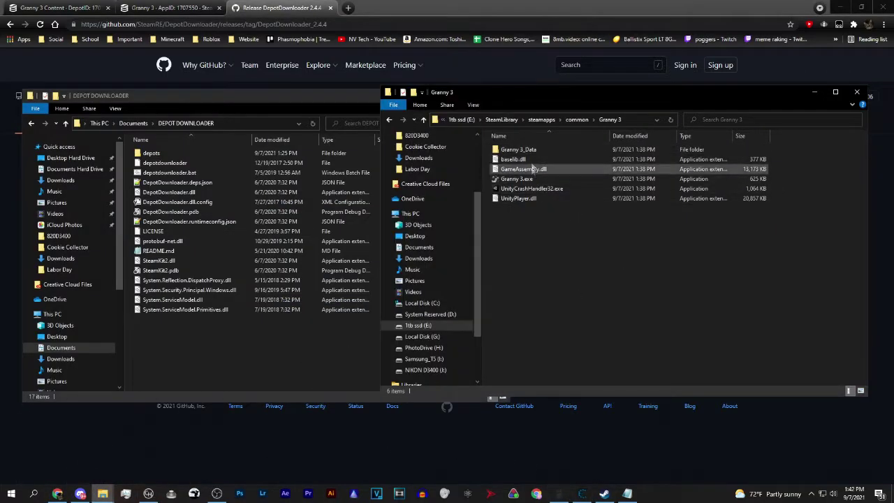
Open Granny 3's install folder from Steam via Manage > Browse local files, beside DEPOT DOWNLOADER.
{"action": "left_click", "coordinate": [605, 494]}
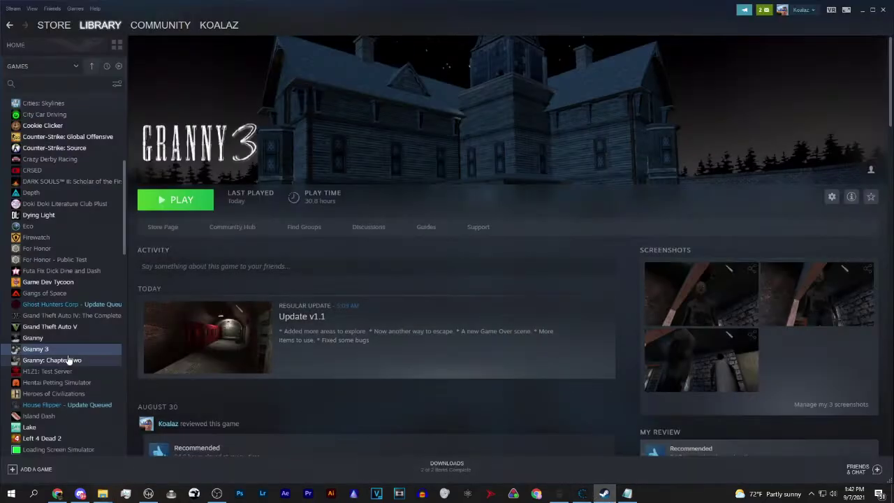
{"action": "right_click", "coordinate": [68, 353]}
{"action": "mouse_move", "coordinate": [91, 397]}
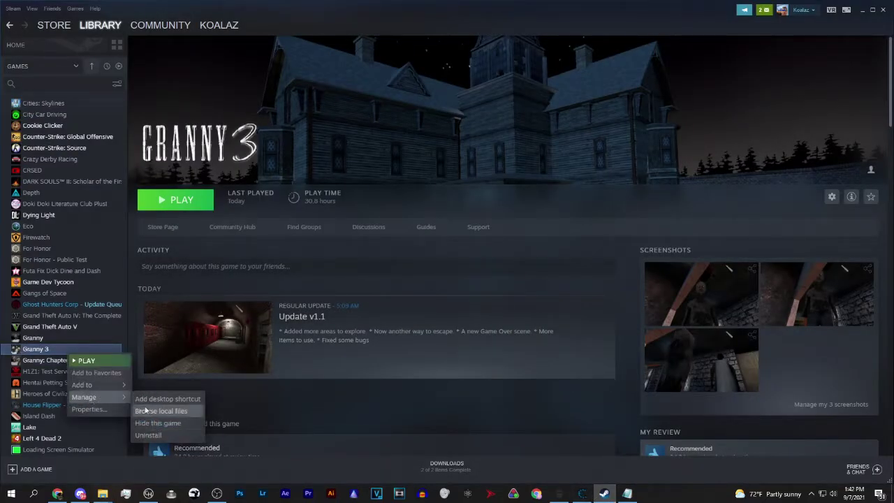
{"action": "left_click", "coordinate": [389, 271]}
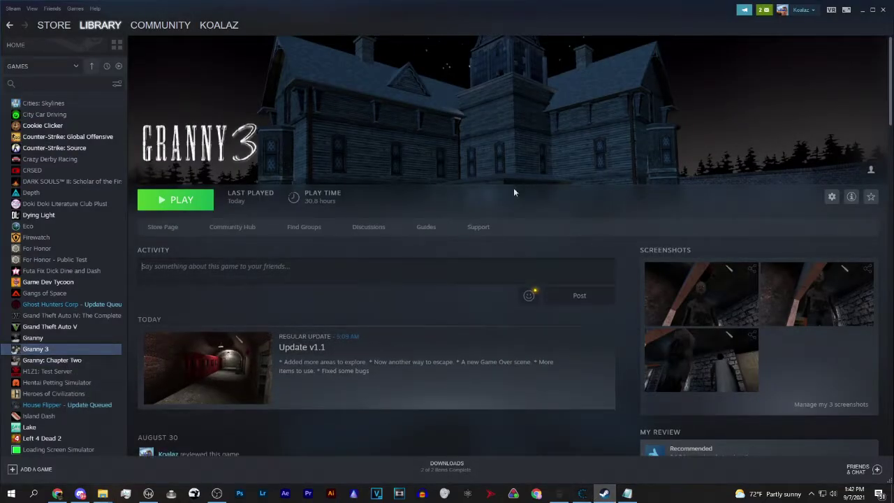
{"action": "left_click", "coordinate": [863, 9]}
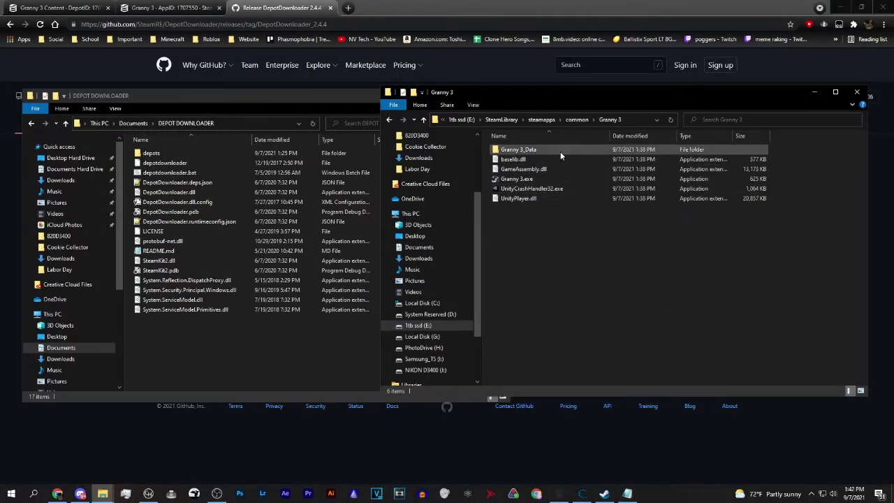
{"action": "left_click", "coordinate": [306, 338]}
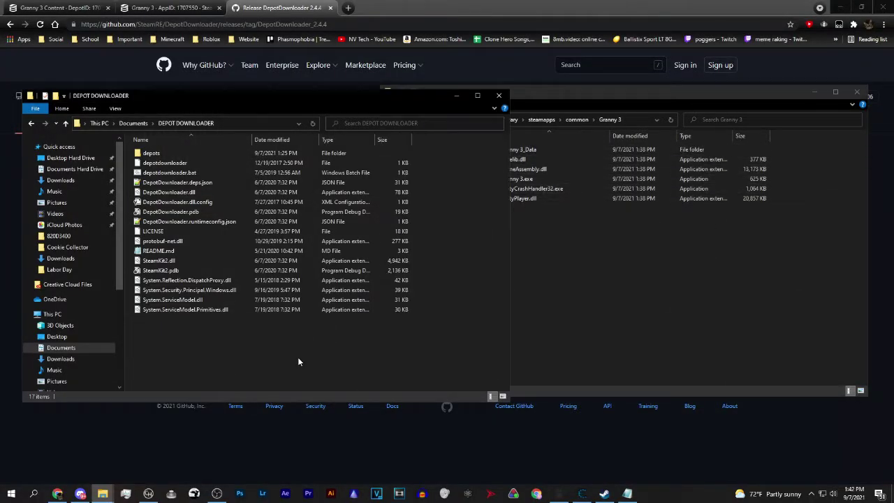
Bring up the DepotDownloader command in Notepad and locate its AppID placeholder.
{"action": "key", "text": "alt+Tab"}
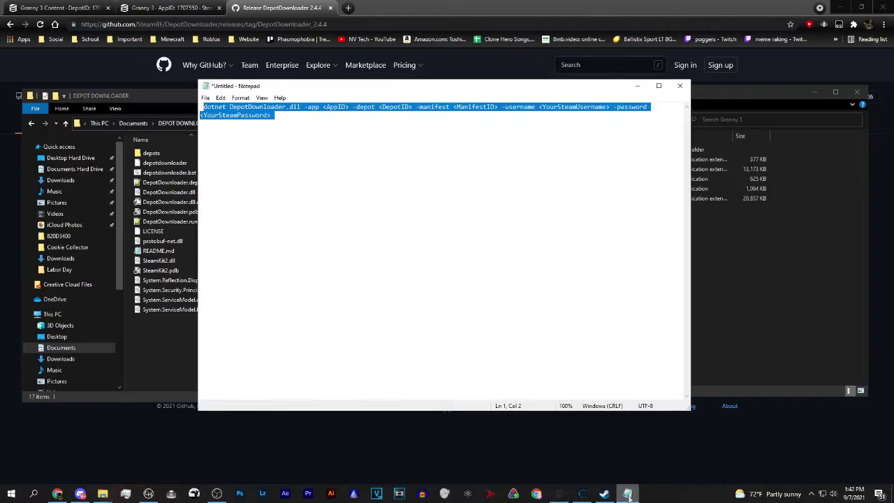
{"action": "left_click", "coordinate": [439, 243]}
{"action": "key", "text": "ctrl+a"}
{"action": "key", "text": "Right"}
{"action": "double_click", "coordinate": [346, 107]}
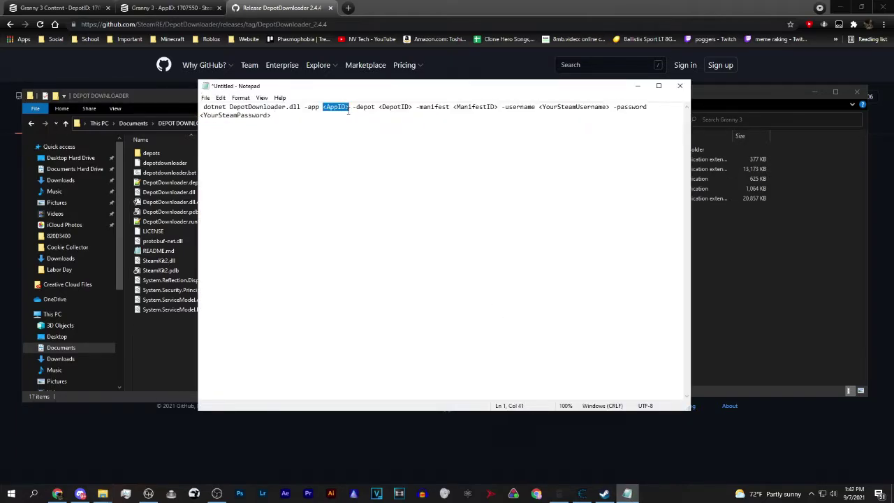
{"action": "key", "text": "ctrl+shift+End"}
{"action": "key", "text": "Right"}
{"action": "left_click_drag", "start_coordinate": [466, 87], "coordinate": [484, 110]}
Copy App ID 1707550 from SteamDB and paste it over the AppID placeholder.
{"action": "left_click", "coordinate": [168, 8]}
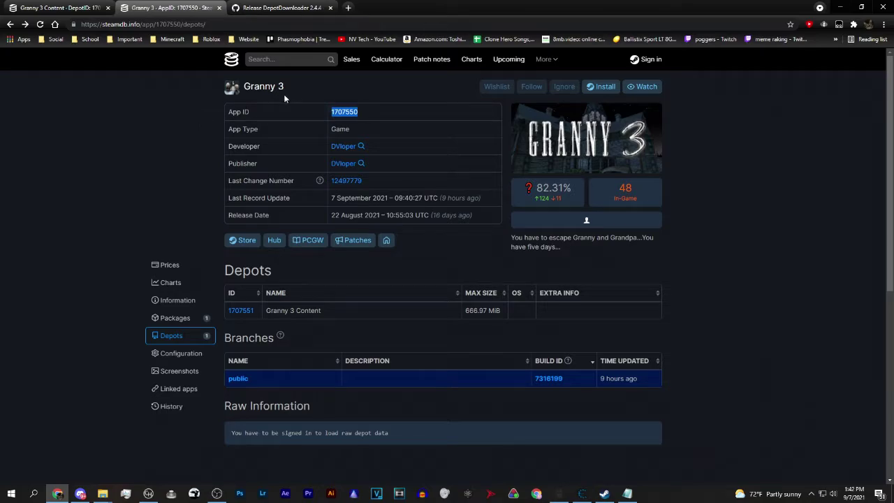
{"action": "right_click", "coordinate": [353, 113]}
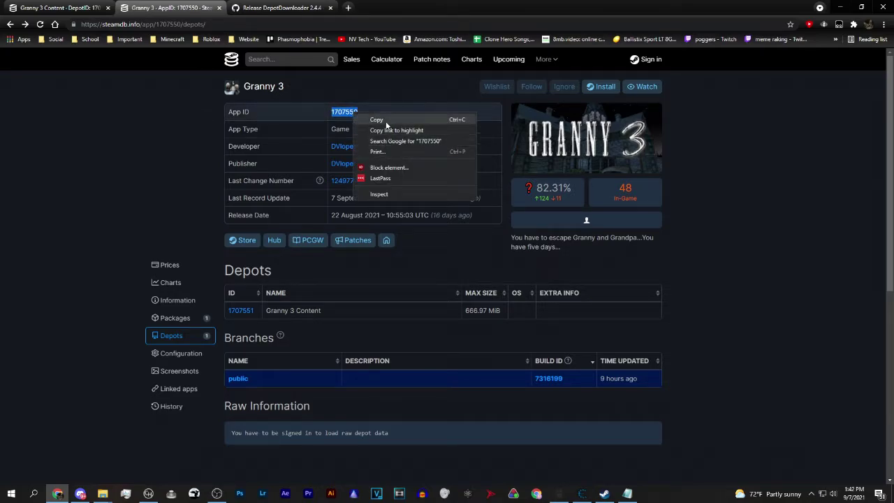
{"action": "left_click", "coordinate": [376, 120]}
{"action": "key", "text": "alt+Tab"}
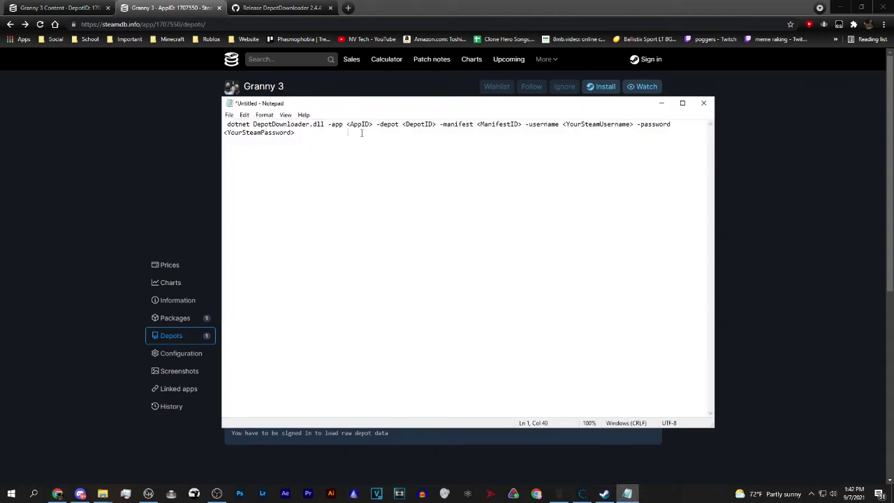
{"action": "left_click_drag", "start_coordinate": [372, 124], "coordinate": [347, 125]}
{"action": "type", "text": "1707550"}
{"action": "left_click", "coordinate": [168, 124]}
Copy depot ID 1707551 from the Granny 3 Content depot page into the DepotID placeholder.
{"action": "left_click", "coordinate": [56, 8]}
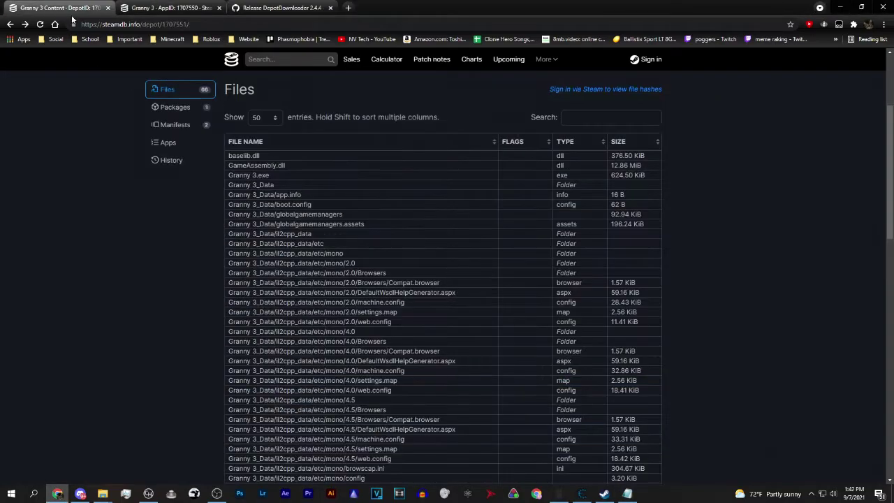
{"action": "scroll", "coordinate": [202, 210], "scroll_direction": "up", "scroll_amount": 2}
{"action": "left_click", "coordinate": [175, 259]}
{"action": "scroll", "coordinate": [283, 246], "scroll_direction": "up", "scroll_amount": 2}
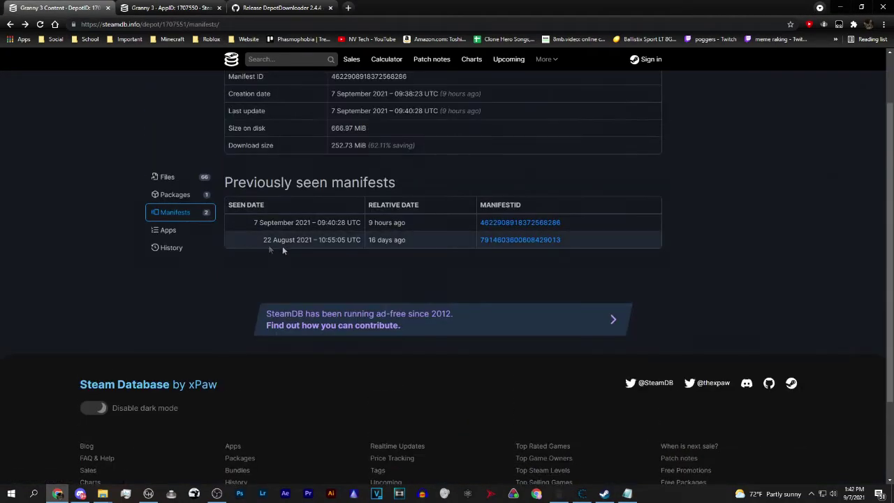
{"action": "scroll", "coordinate": [496, 243], "scroll_direction": "up", "scroll_amount": 1}
{"action": "scroll", "coordinate": [496, 242], "scroll_direction": "up", "scroll_amount": 1}
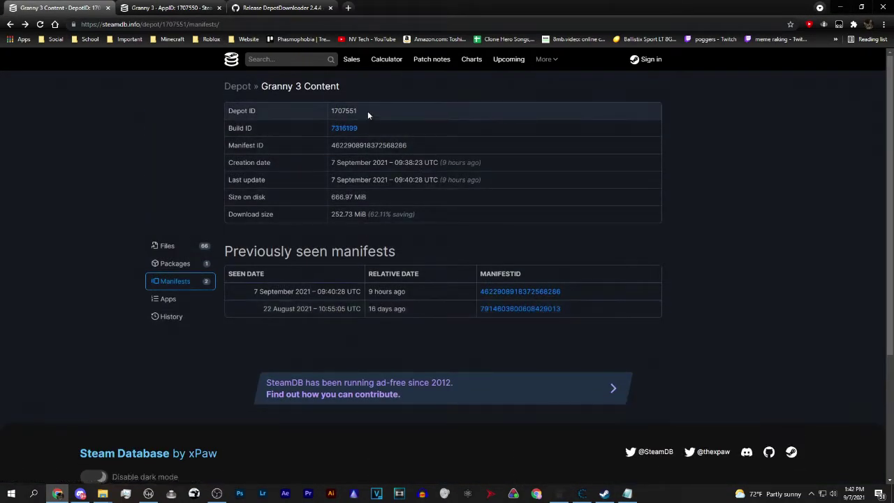
{"action": "left_click_drag", "start_coordinate": [369, 114], "coordinate": [331, 112]}
{"action": "key", "text": "ctrl+c"}
{"action": "left_click", "coordinate": [627, 494]}
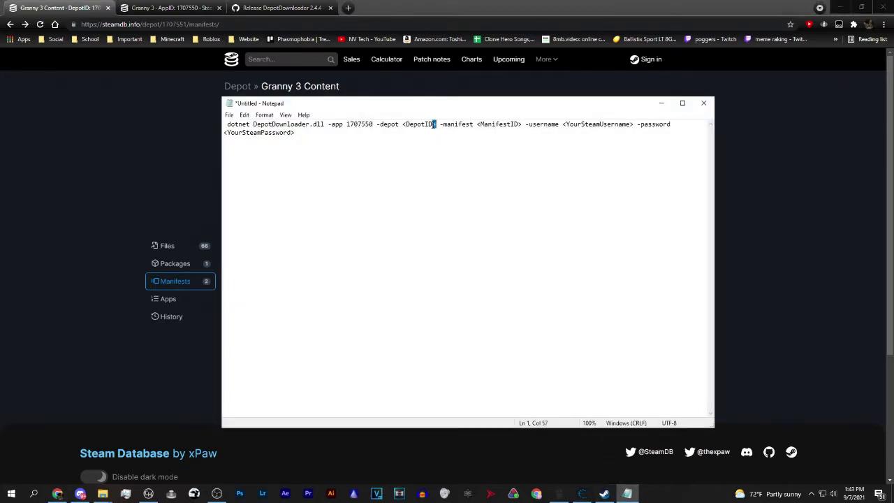
{"action": "left_click_drag", "start_coordinate": [434, 124], "coordinate": [402, 124]}
{"action": "key", "text": "ctrl+v"}
{"action": "left_click", "coordinate": [141, 165]}
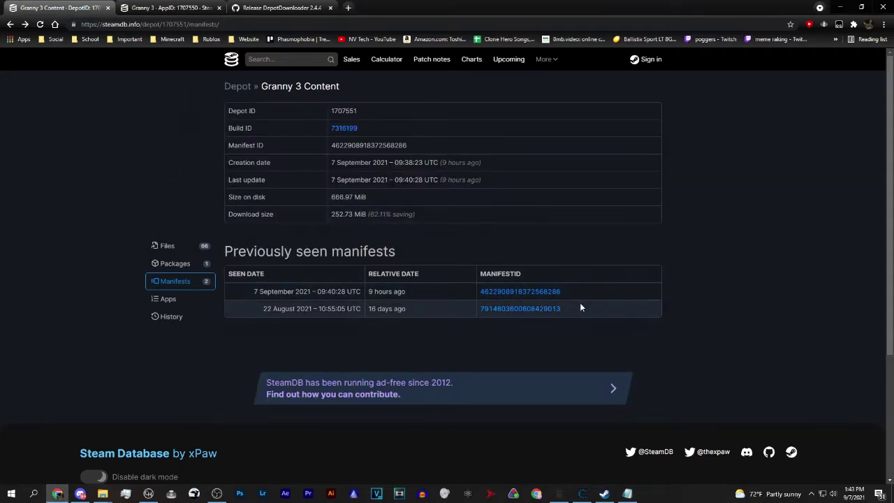
{"action": "left_click_drag", "start_coordinate": [579, 309], "coordinate": [482, 309]}
{"action": "key", "text": "ctrl+c"}
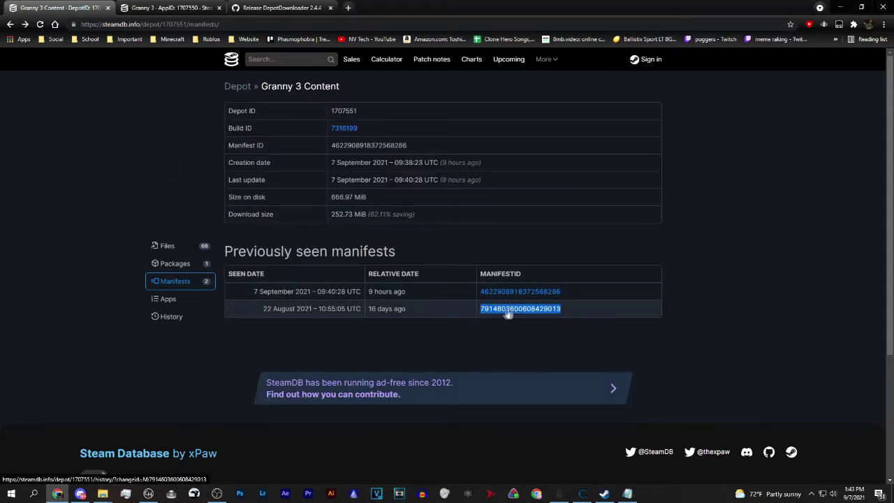
{"action": "left_click", "coordinate": [627, 494]}
{"action": "left_click_drag", "start_coordinate": [470, 124], "coordinate": [508, 122]}
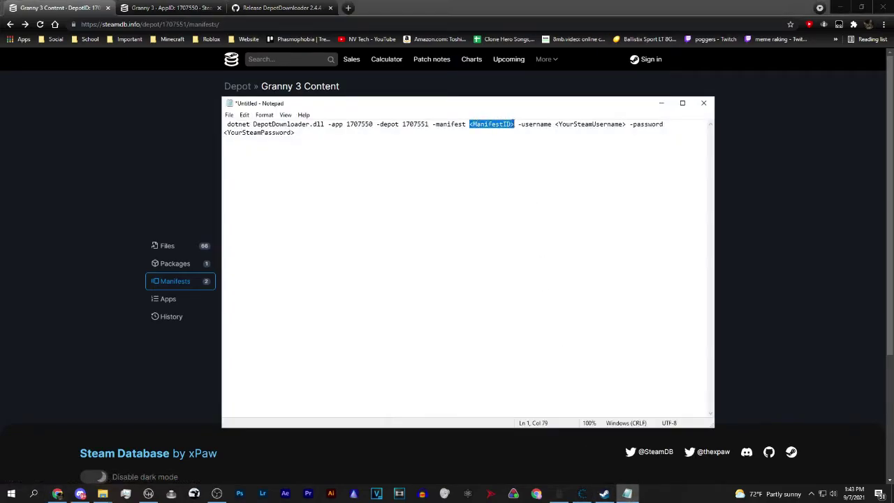
{"action": "key", "text": "ctrl+v"}
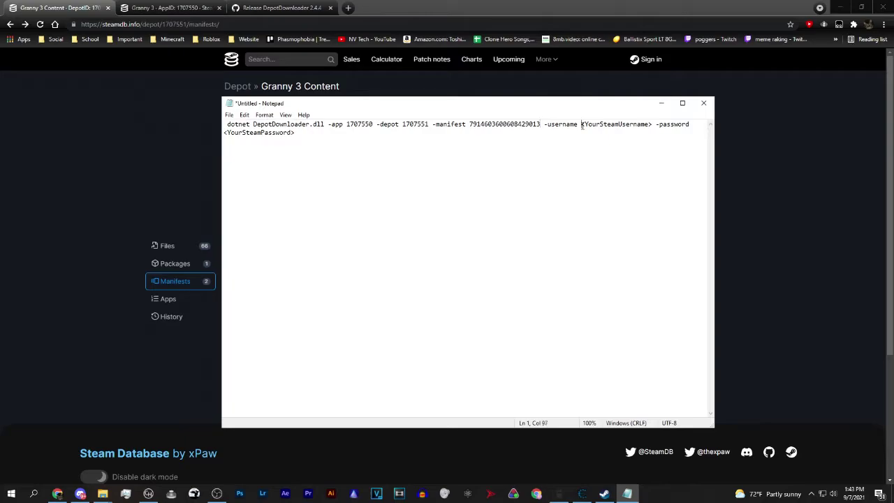
{"action": "left_click_drag", "start_coordinate": [582, 124], "coordinate": [652, 124]}
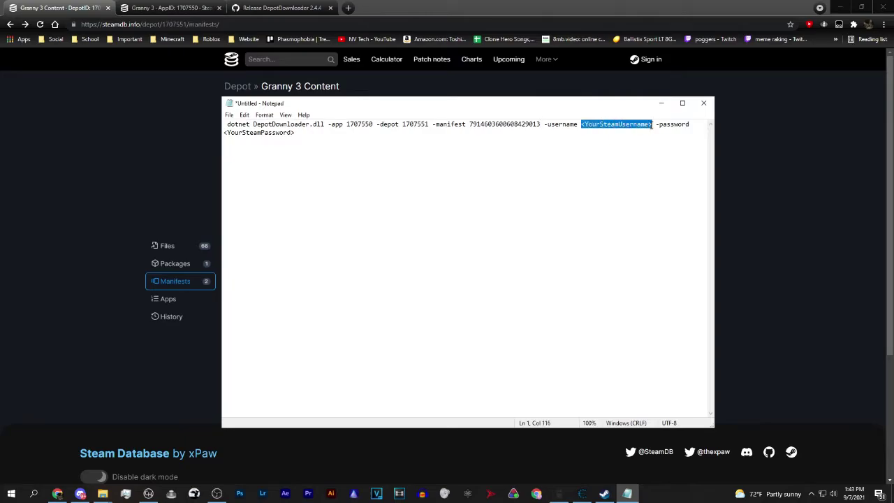
{"action": "left_click", "coordinate": [652, 125]}
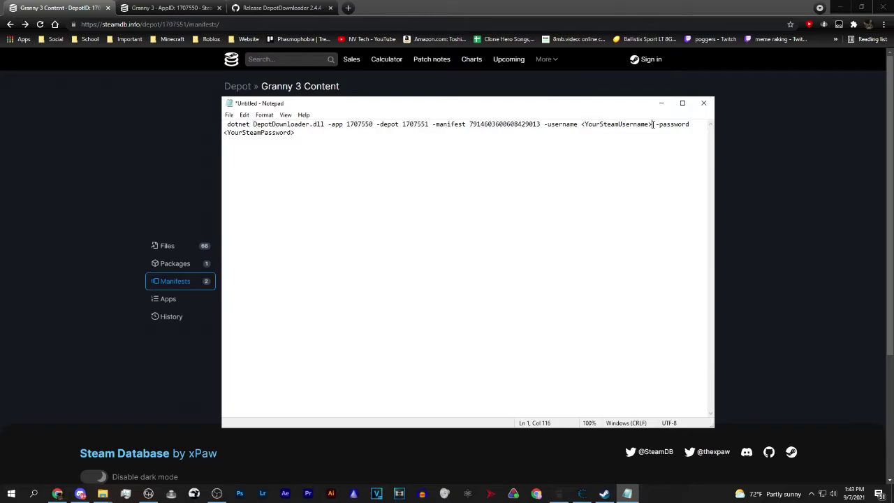
{"action": "left_click", "coordinate": [742, 192]}
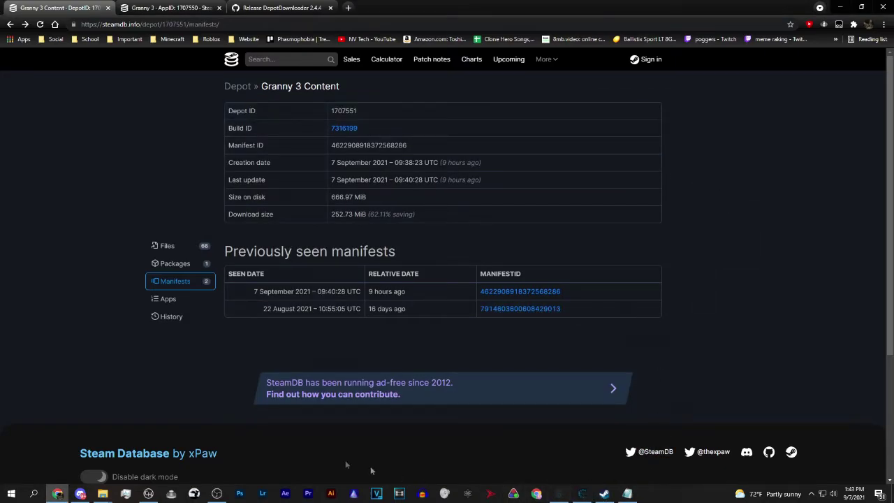
Launch Command Prompt in the DEPOT DOWNLOADER folder by entering cmd in its address bar.
{"action": "left_click", "coordinate": [103, 494]}
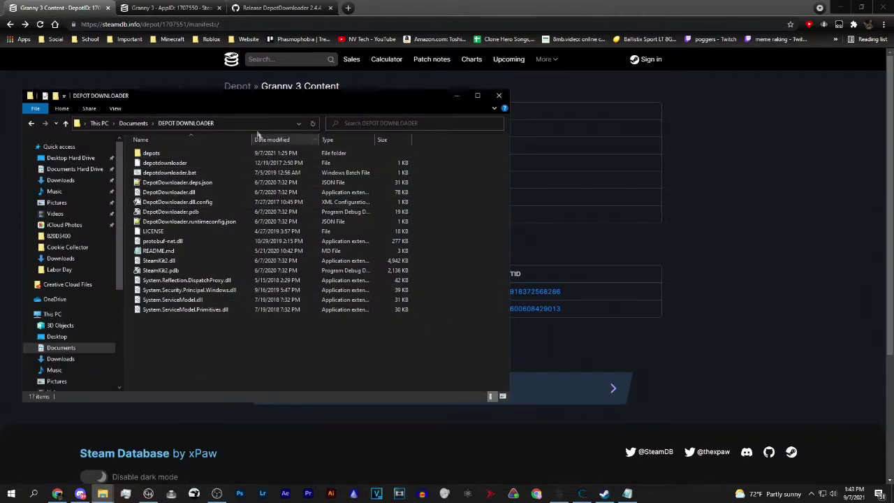
{"action": "left_click_drag", "start_coordinate": [244, 103], "coordinate": [403, 102]}
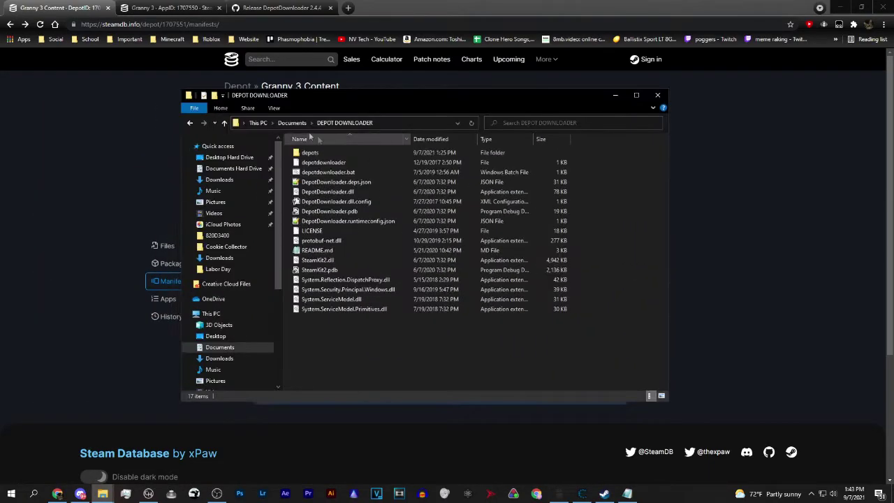
{"action": "left_click", "coordinate": [400, 120]}
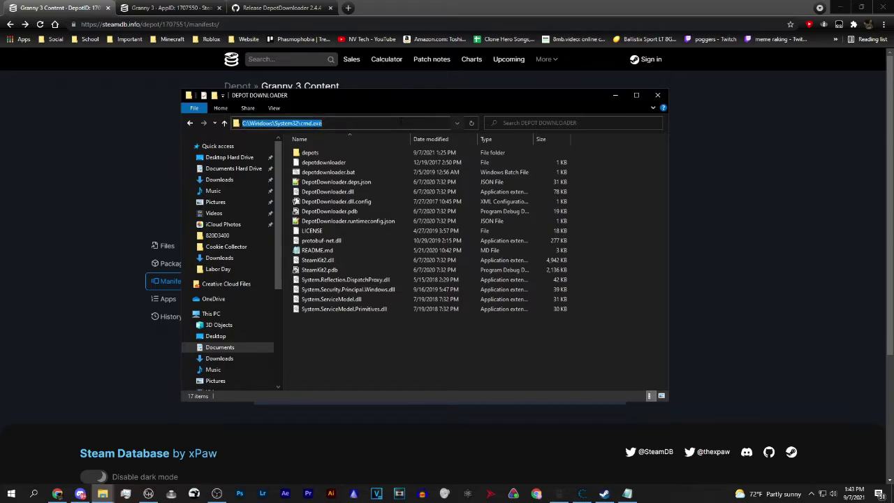
{"action": "type", "text": "c"}
{"action": "key", "text": "Return"}
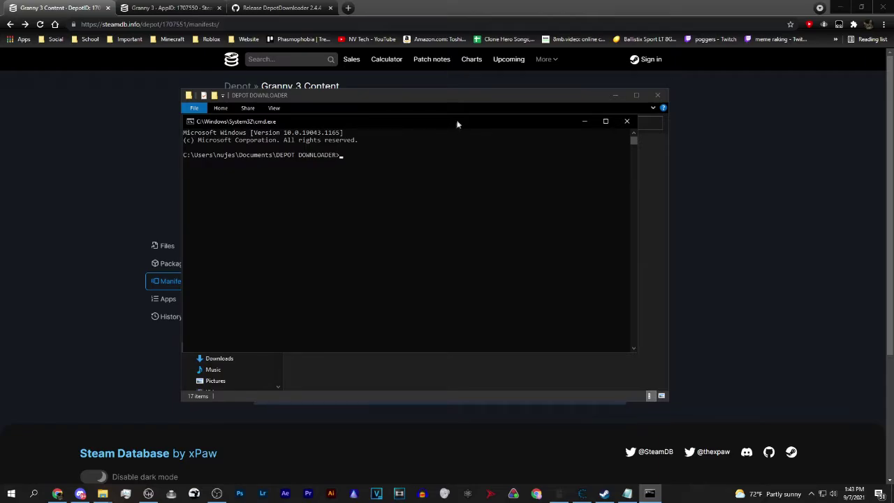
Run the pasted DepotDownloader command, submit the Steam Guard code, and download depot 1707551 to 100%.
{"action": "key", "text": "ctrl+v"}
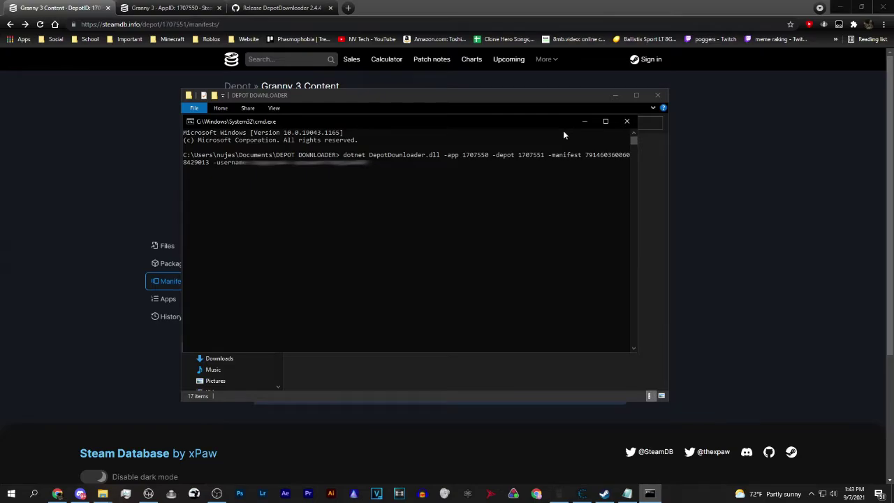
{"action": "key", "text": "Return"}
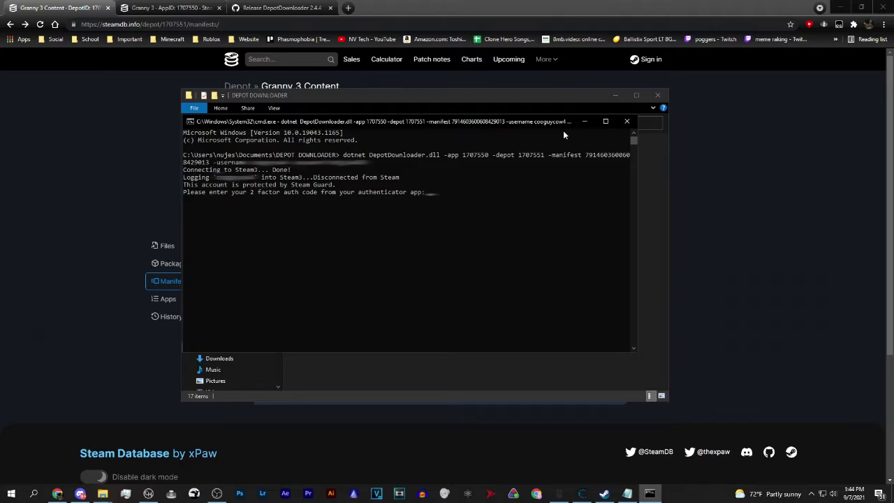
{"action": "key", "text": "Return"}
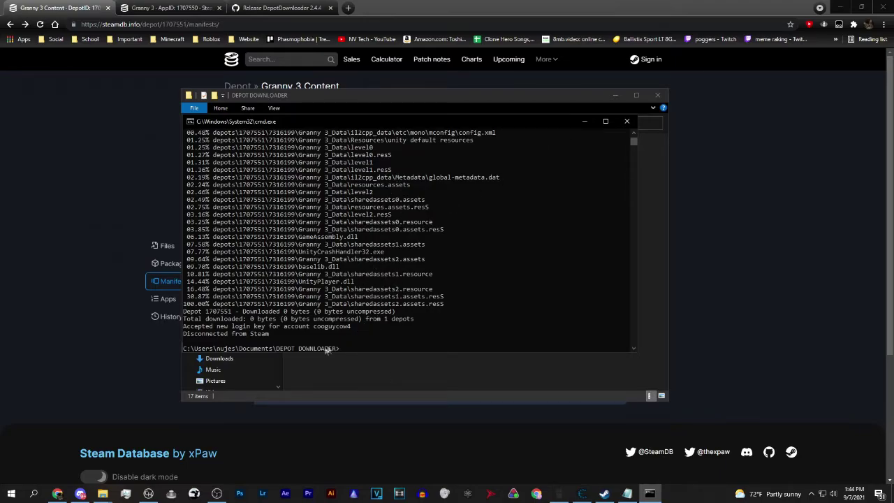
{"action": "left_click", "coordinate": [318, 371]}
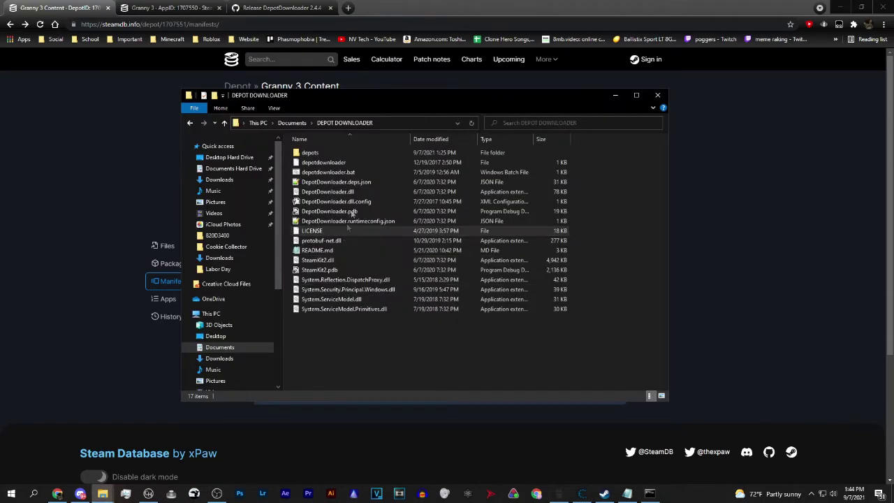
Open depots\1707551\7316199 and place it beside the installed Granny 3 game folder.
{"action": "double_click", "coordinate": [352, 149]}
{"action": "double_click", "coordinate": [353, 162]}
{"action": "double_click", "coordinate": [351, 152]}
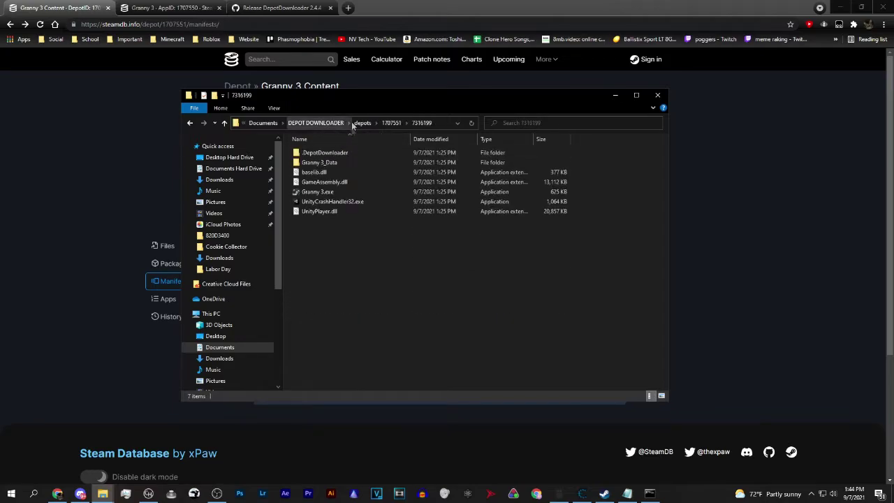
{"action": "left_click_drag", "start_coordinate": [359, 100], "coordinate": [261, 97]}
{"action": "mouse_move", "coordinate": [105, 493]}
{"action": "left_click", "coordinate": [147, 453]}
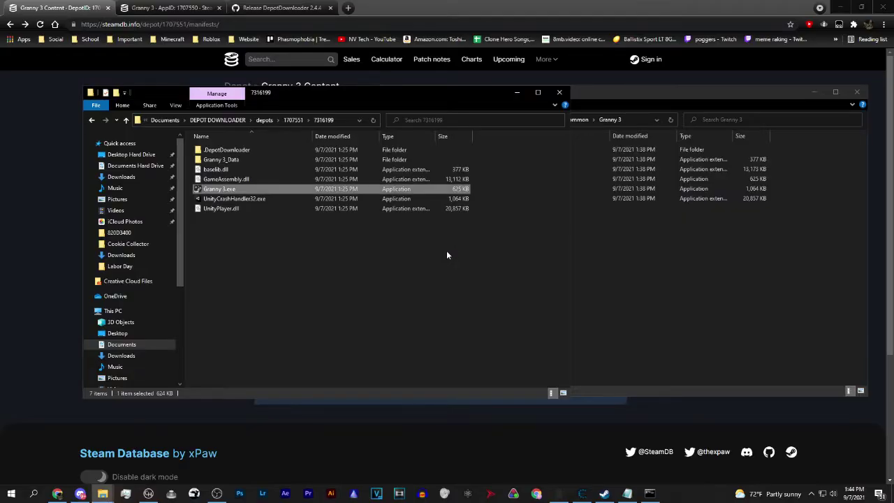
Drag the 7316199 game files into the Granny 3 folder and replace the existing files.
{"action": "left_click", "coordinate": [613, 252]}
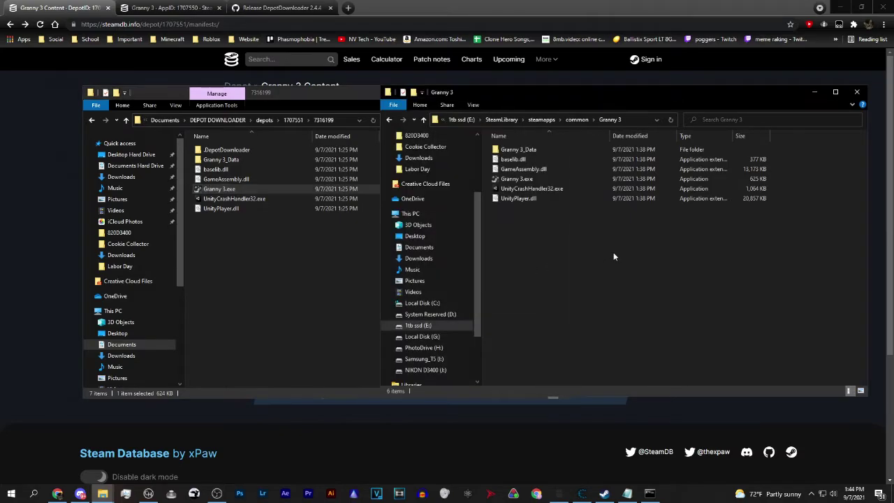
{"action": "left_click", "coordinate": [331, 112]}
{"action": "left_click_drag", "start_coordinate": [299, 104], "coordinate": [266, 101]}
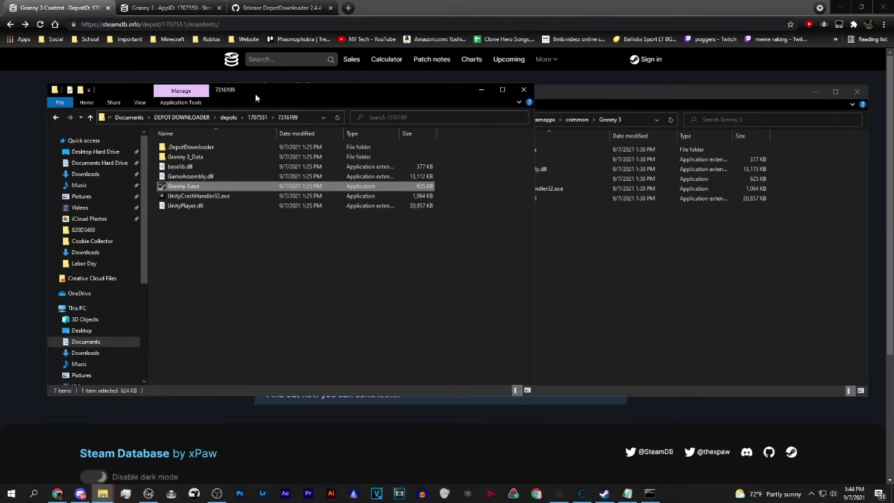
{"action": "left_click_drag", "start_coordinate": [246, 249], "coordinate": [169, 157]}
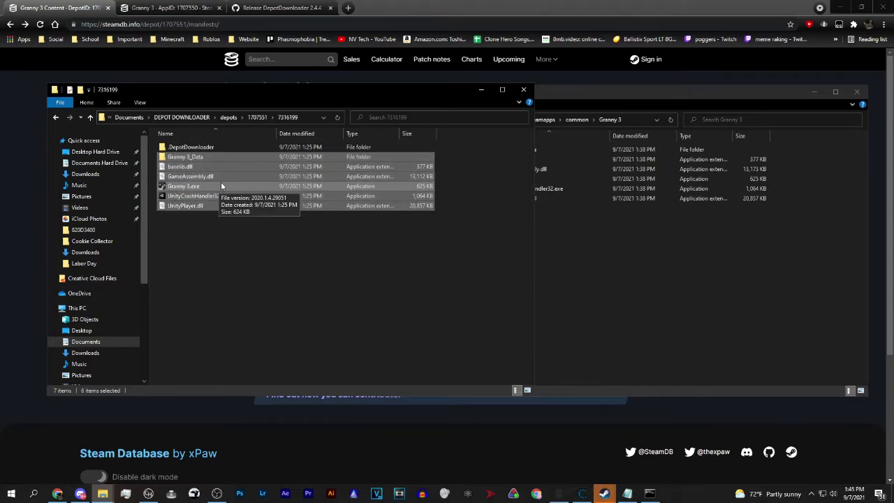
{"action": "left_click_drag", "start_coordinate": [222, 186], "coordinate": [609, 240]}
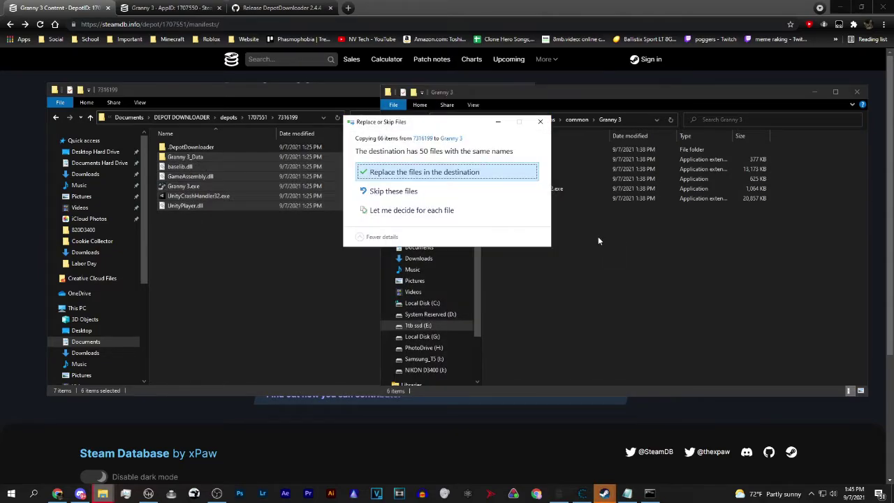
{"action": "left_click", "coordinate": [425, 172]}
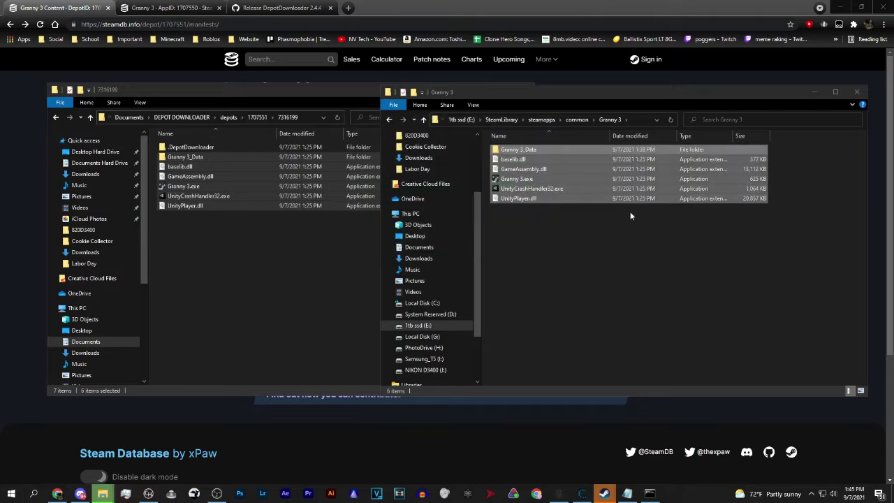
{"action": "left_click", "coordinate": [604, 493]}
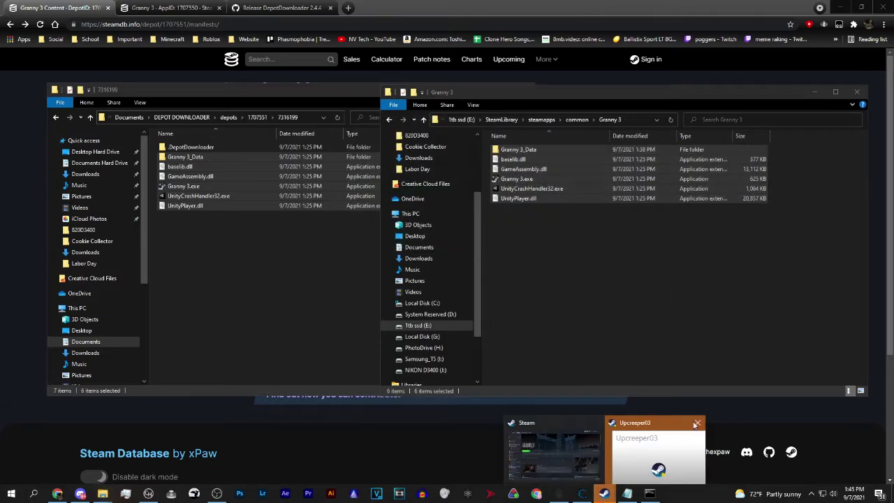
{"action": "left_click", "coordinate": [554, 447]}
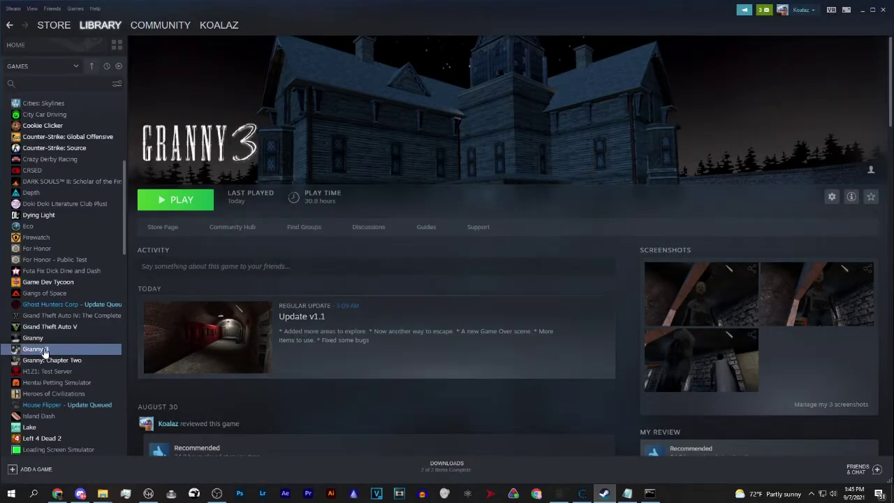
Set Granny 3's Automatic Updates to 'Only update this game when I launch it' in Properties.
{"action": "right_click", "coordinate": [44, 352]}
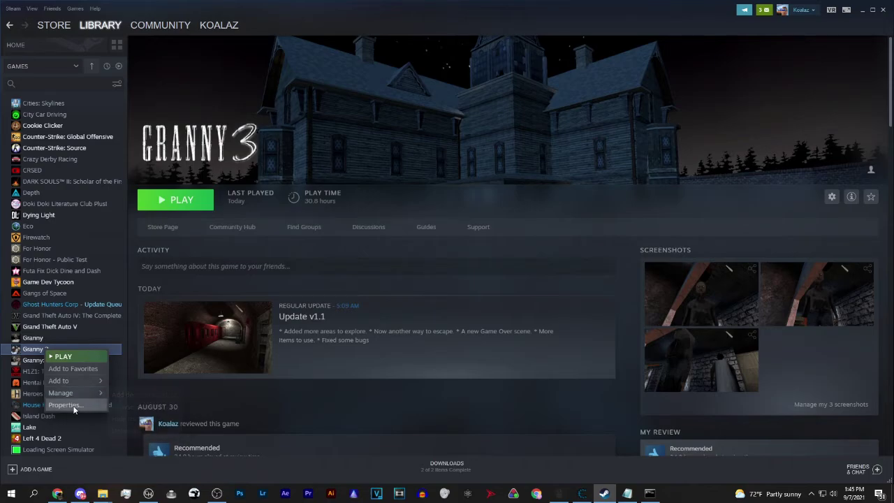
{"action": "left_click", "coordinate": [74, 407]}
{"action": "left_click", "coordinate": [291, 179]}
{"action": "left_click", "coordinate": [448, 210]}
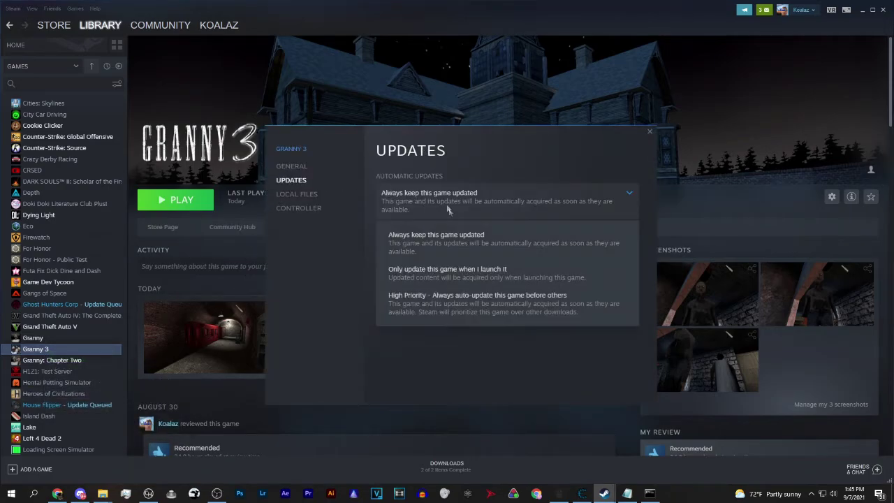
{"action": "left_click", "coordinate": [466, 273]}
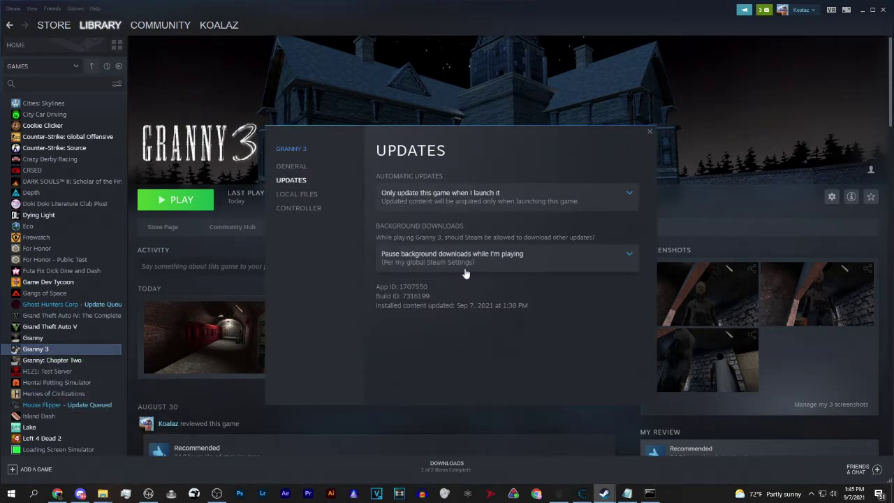
{"action": "left_click", "coordinate": [651, 133]}
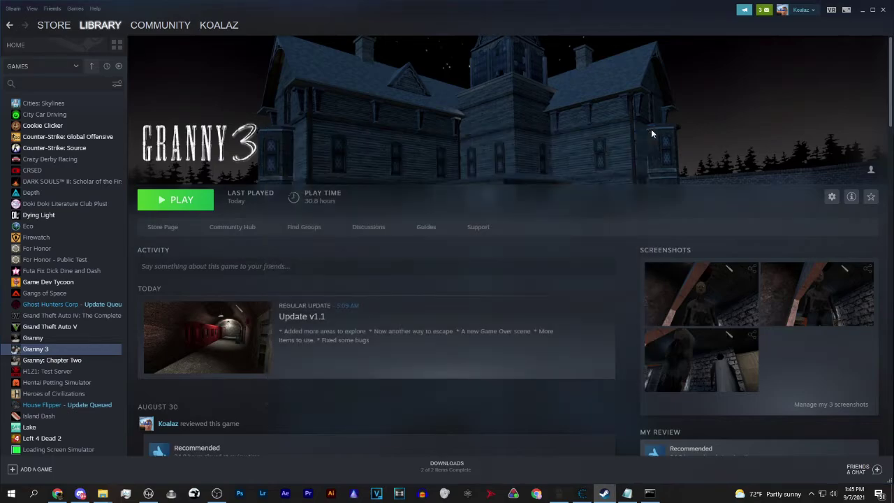
Press PLAY on Granny 3's library page to start the downgraded 7316199 build.
{"action": "left_click", "coordinate": [187, 205]}
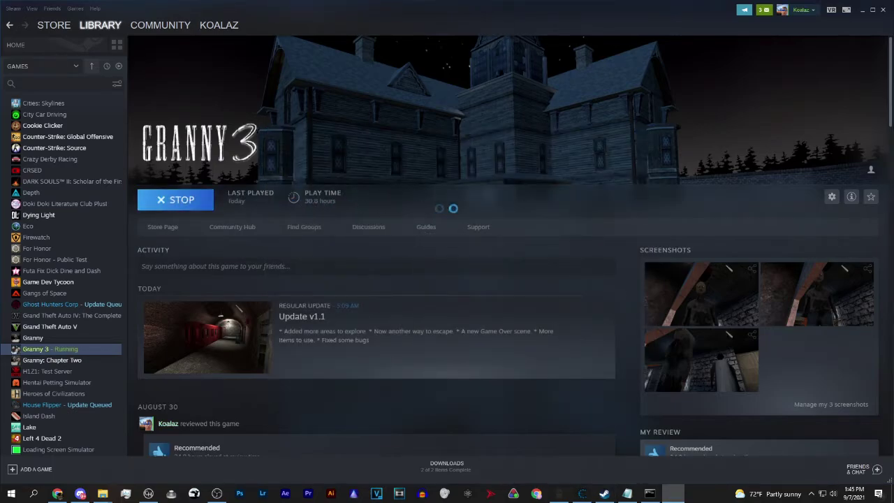